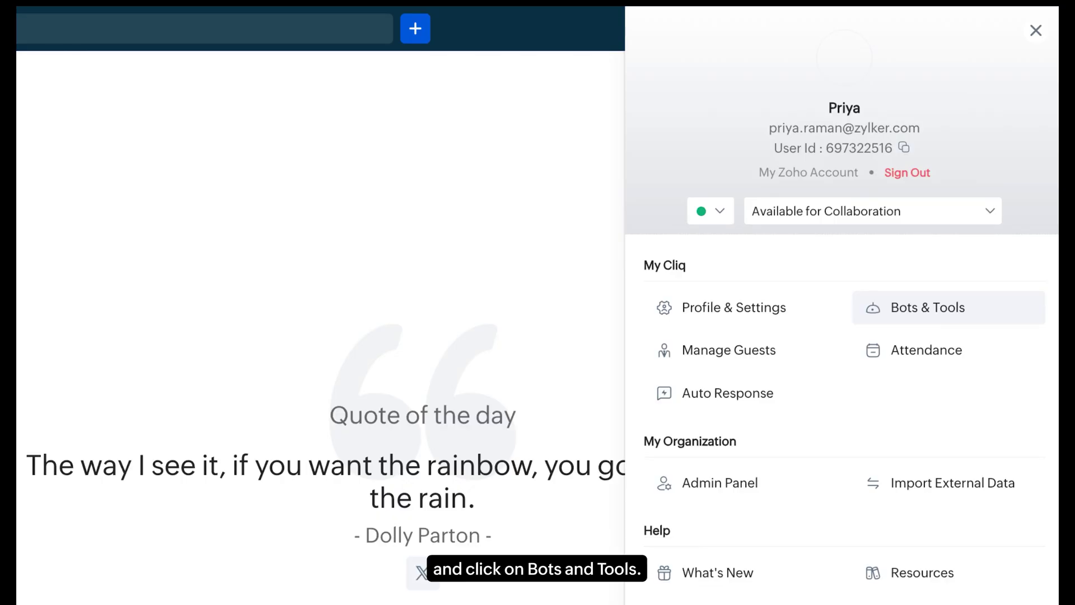
Open the Bots & Tools integrations page from the profile panel under My Cliq
left_click(928, 307)
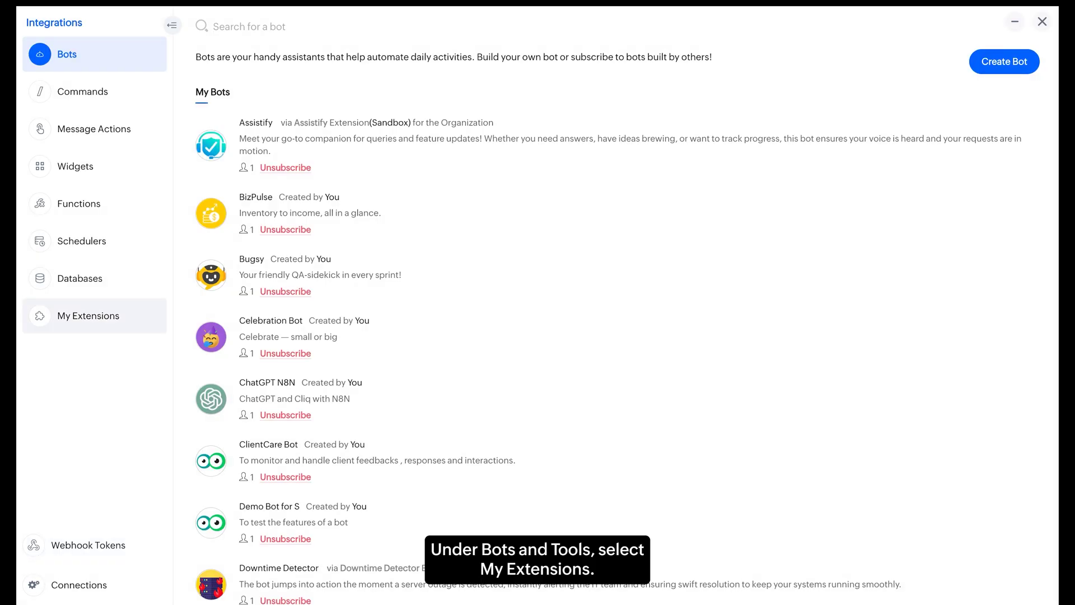
From My Extensions, start an extension named 'Analytrix' described as an all-in-one analytics companion for teams
left_click(88, 315)
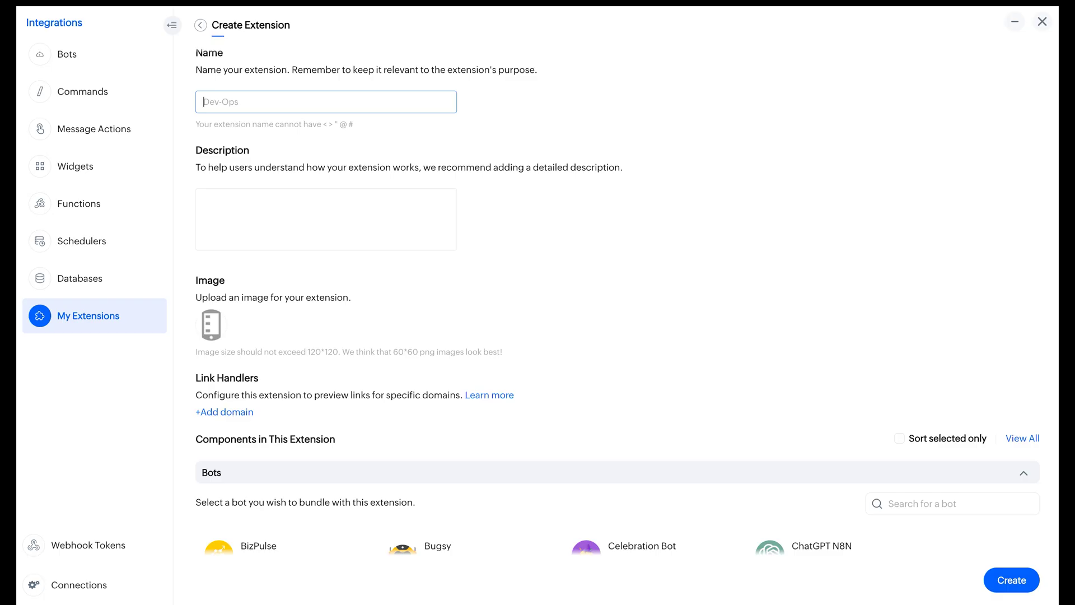
type("Analytrix")
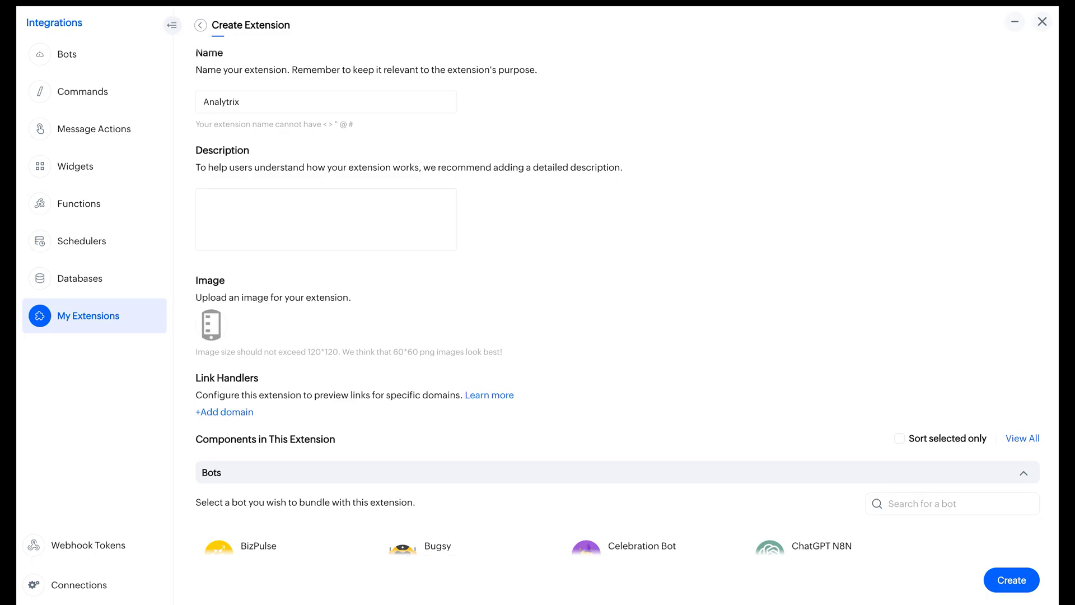
left_click(240, 101)
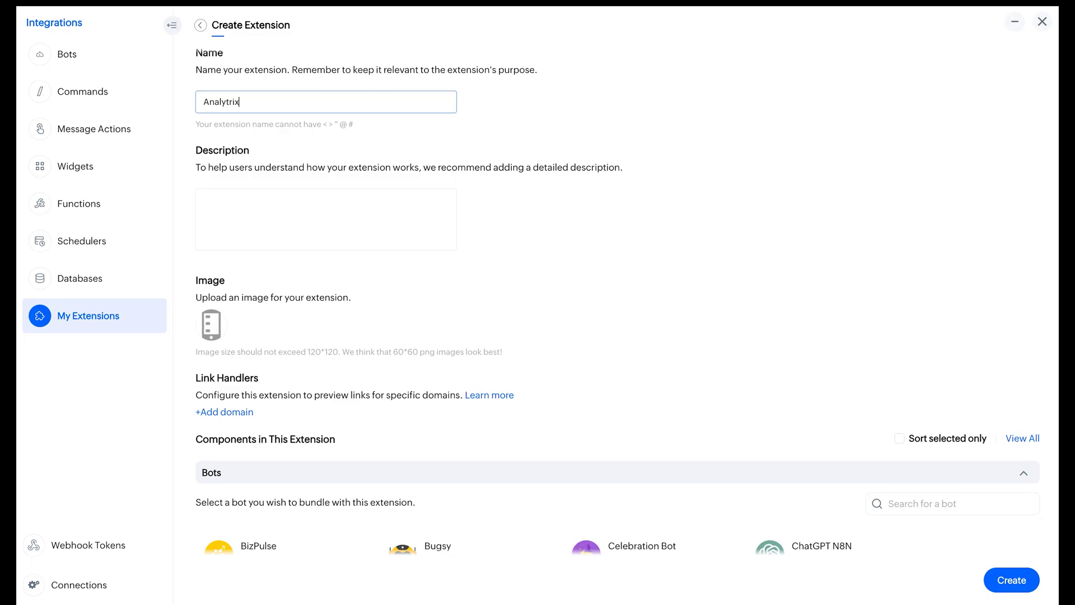
left_click(204, 199)
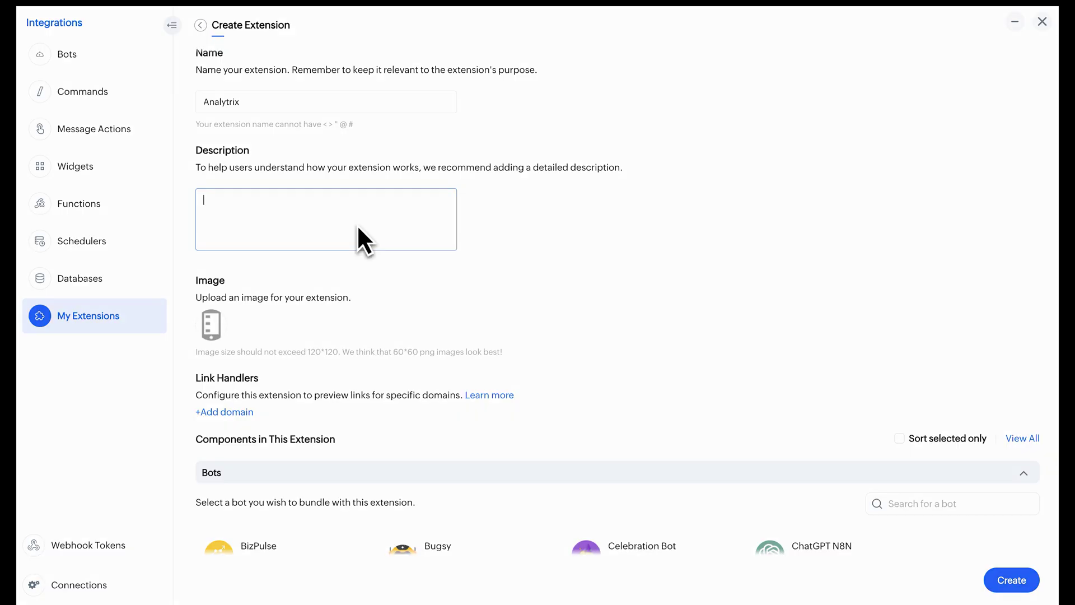
type("Analytrix is your all-in-one analytics companion inside Zoho Cliq. It helps teams track key metrics, monitor performance trends, and visualize insights—right where they collaborate. With real-time data access and intuitive views, Analytrix turns raw stats into actionable decisions.")
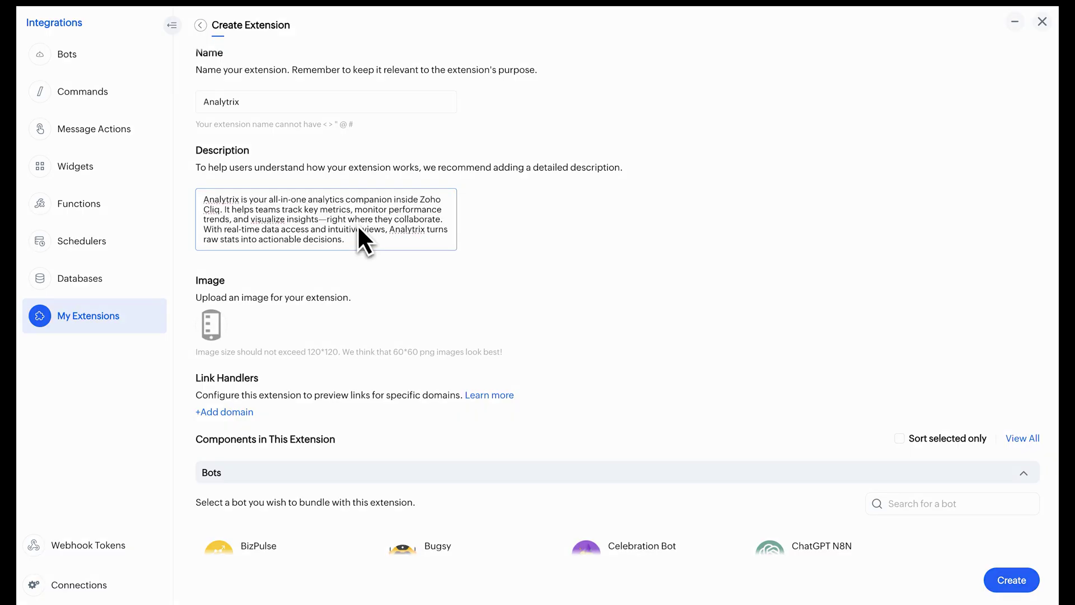
Upload the magnifying-glass-over-bar-chart icon as the Analytrix extension image
left_click(224, 324)
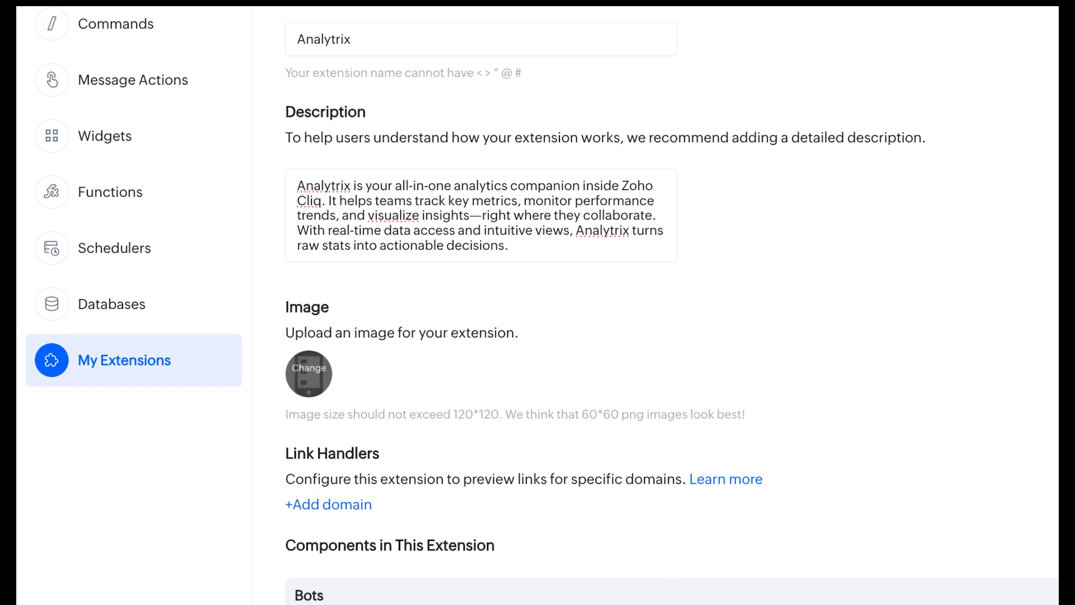
scroll(398, 361, "down", 3)
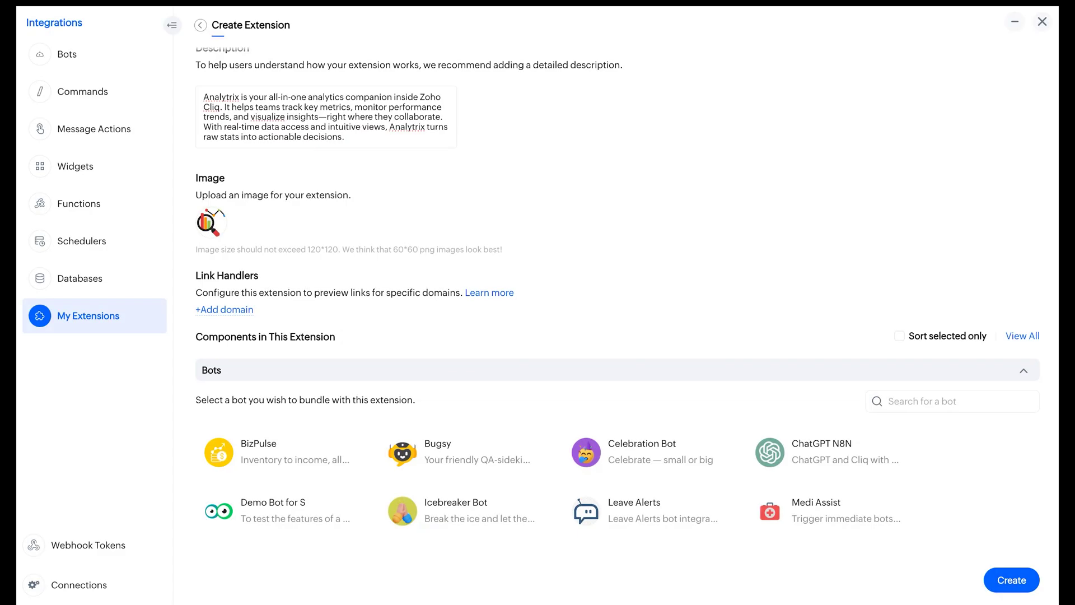
Insert an empty domain row under Link Handlers
left_click(224, 309)
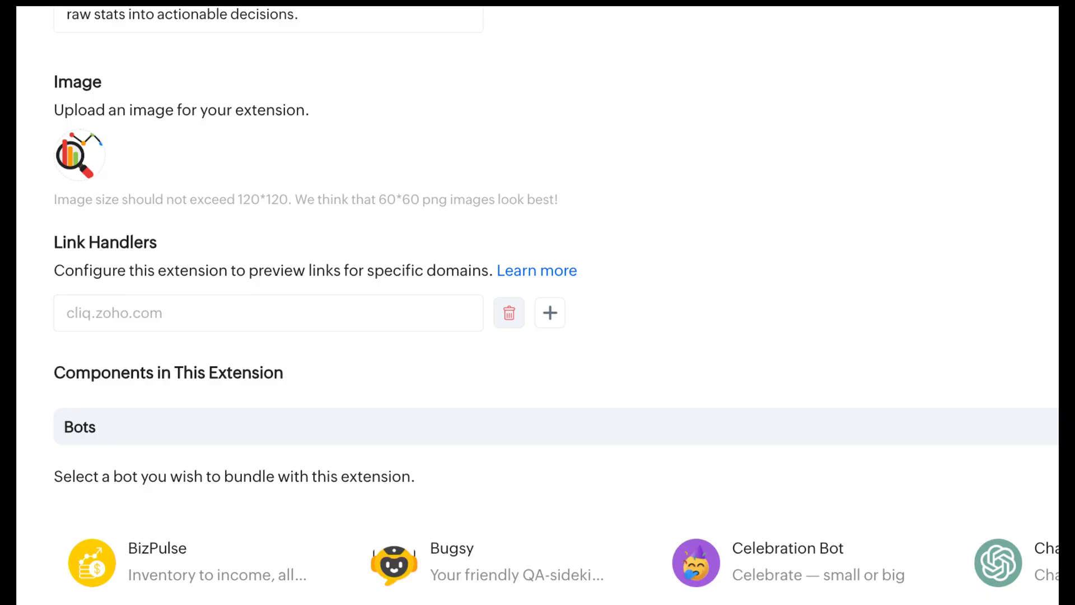
scroll(477, 324, "down", 4)
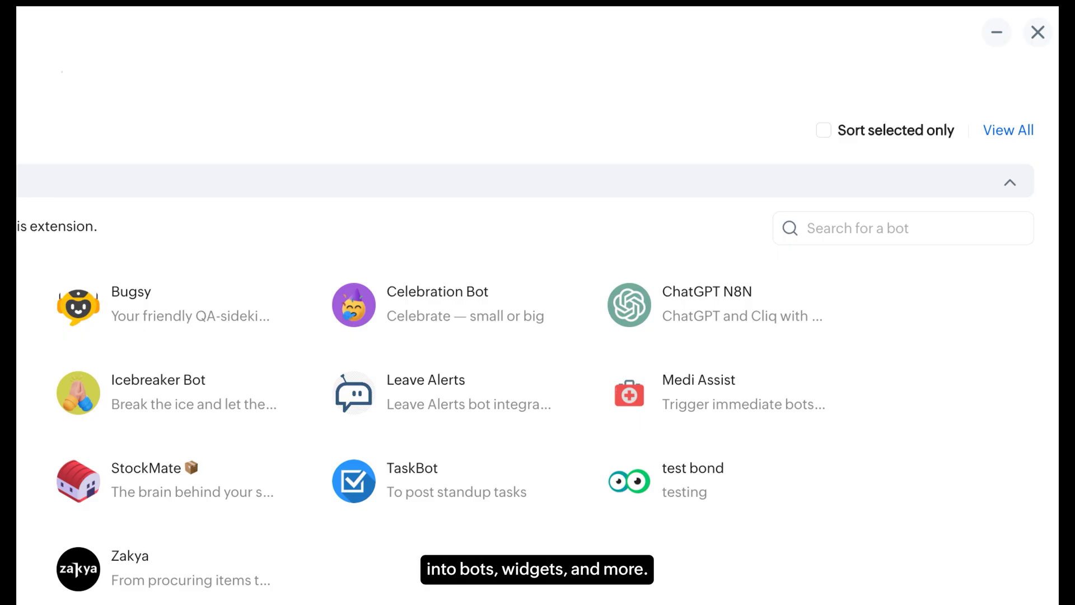
Expand all component categories with View All, then collapse them all again
left_click(1017, 89)
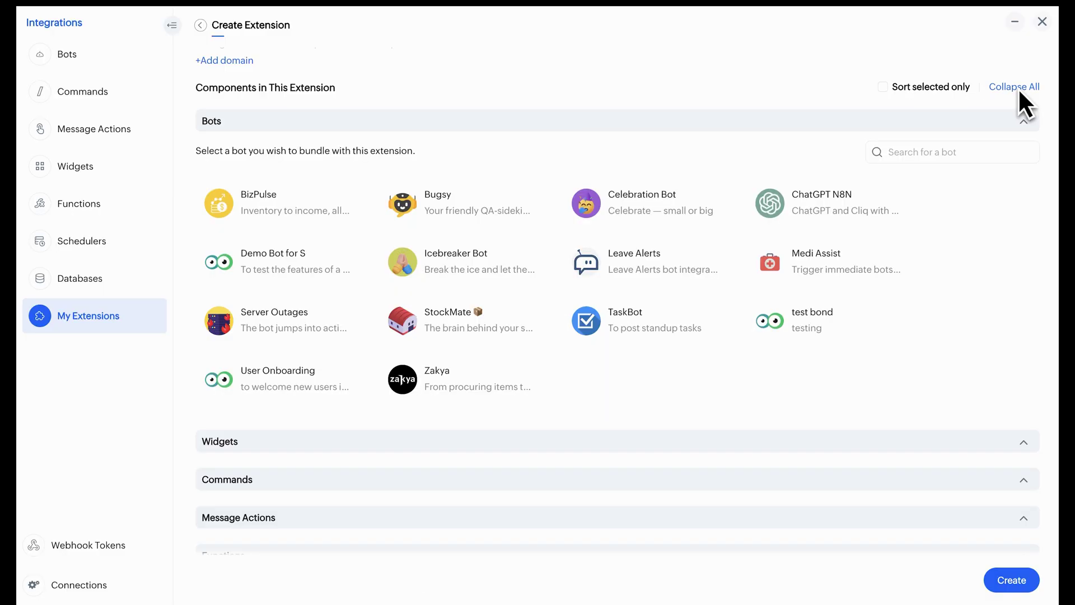
scroll(878, 242, "down", 8)
scroll(877, 258, "up", 10)
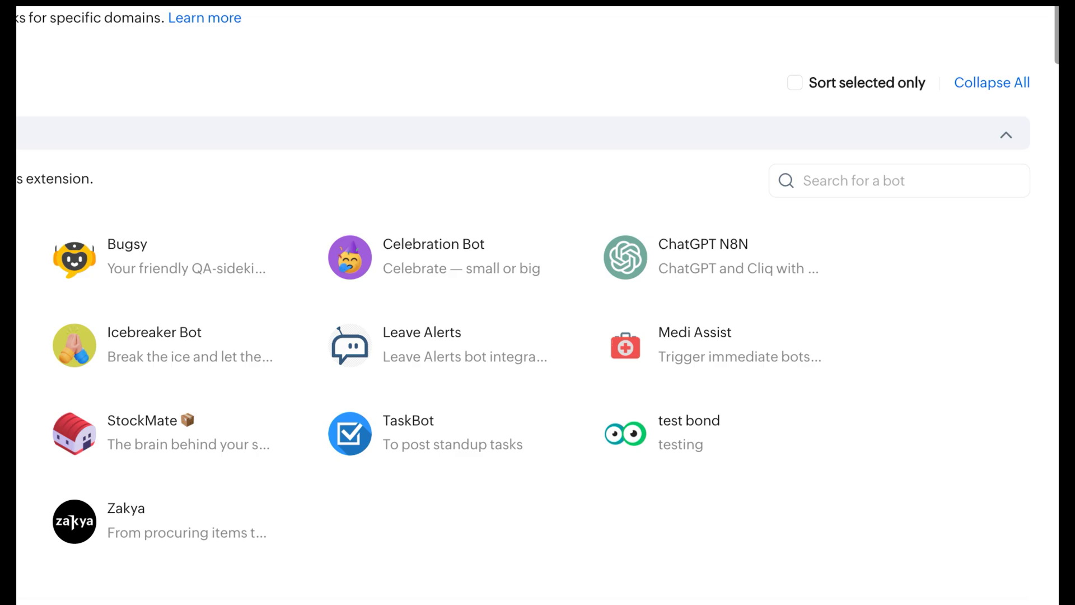
left_click(992, 82)
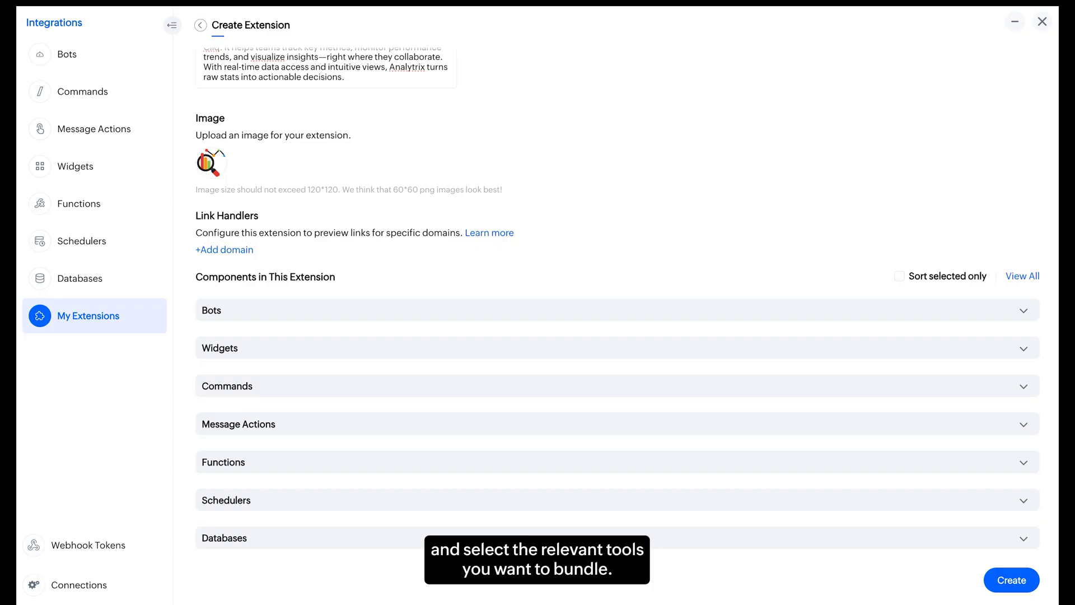
Bundle the BizPulse bot, Analytics widget and /threadanalytics command into the extension
left_click(835, 310)
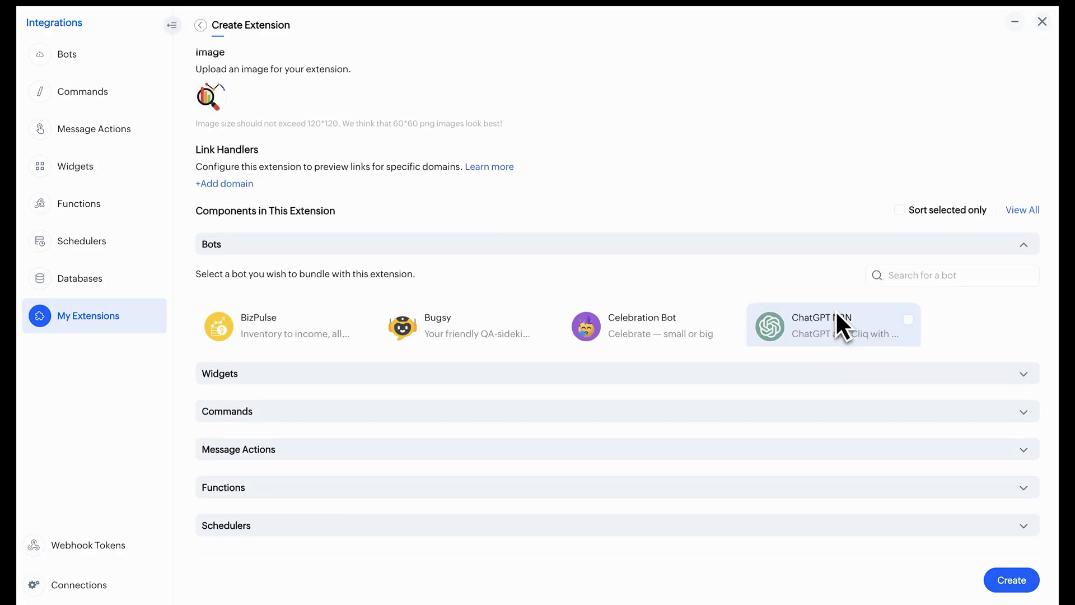
scroll(617, 385, "down", 2)
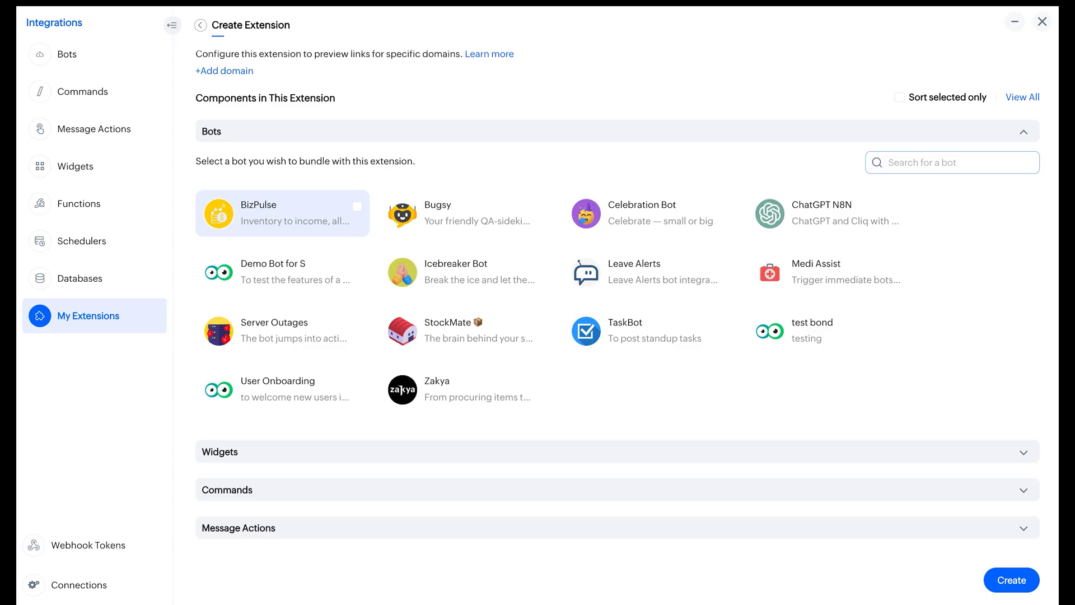
left_click(336, 224)
scroll(415, 347, "down", 2)
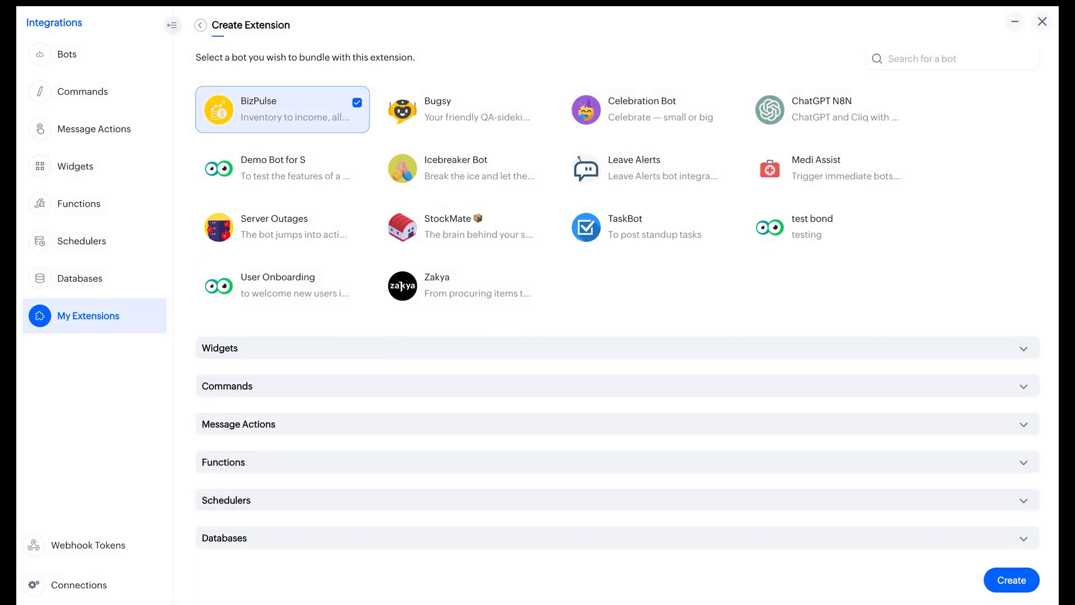
left_click(388, 348)
scroll(388, 344, "down", 2)
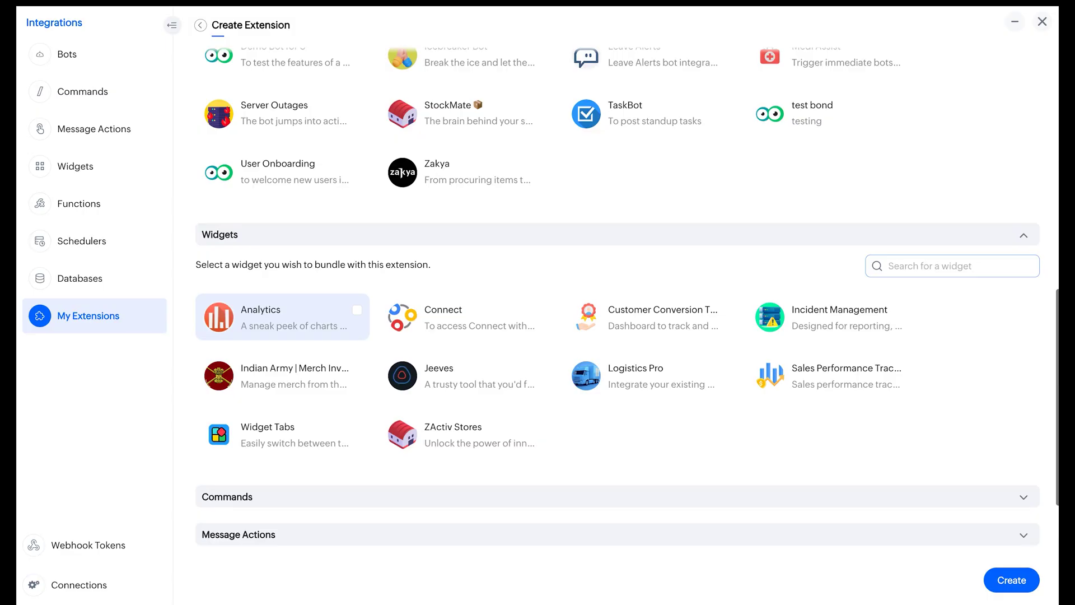
left_click(321, 327)
scroll(364, 370, "down", 2)
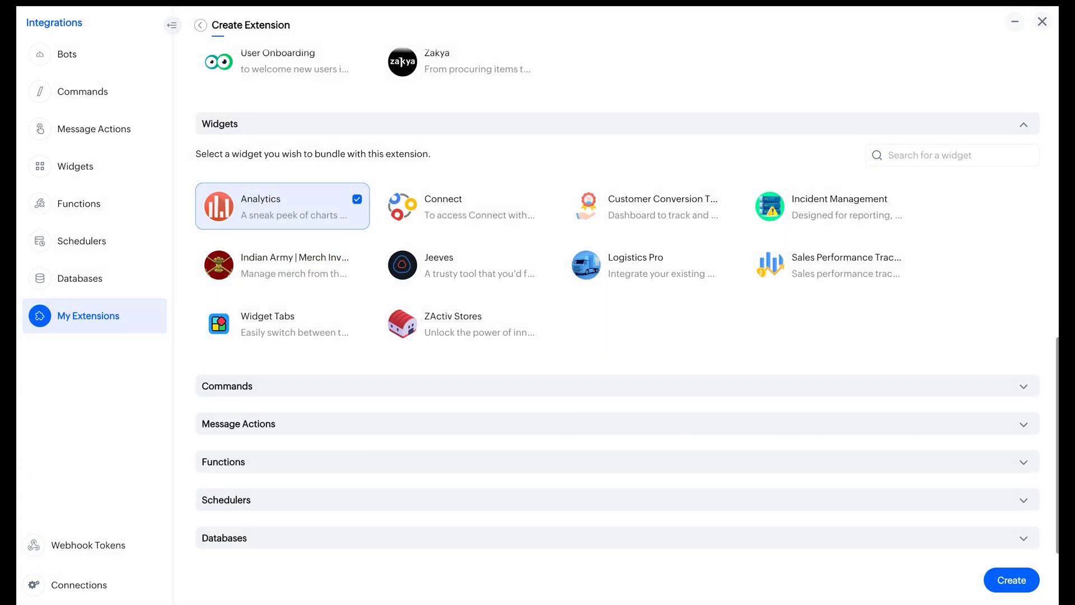
left_click(356, 385)
scroll(358, 420, "down", 4)
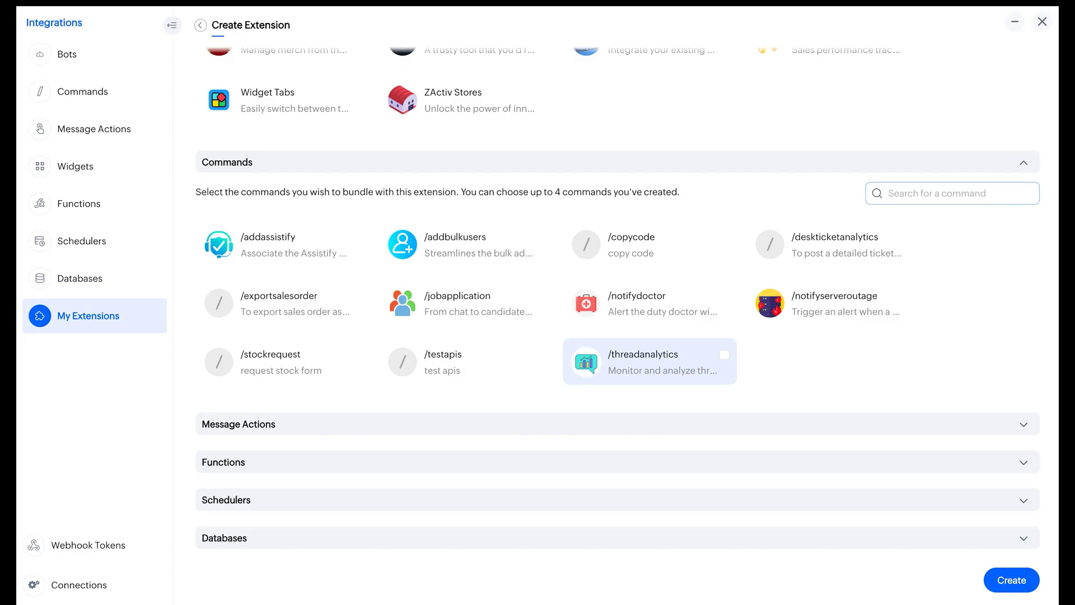
left_click(649, 362)
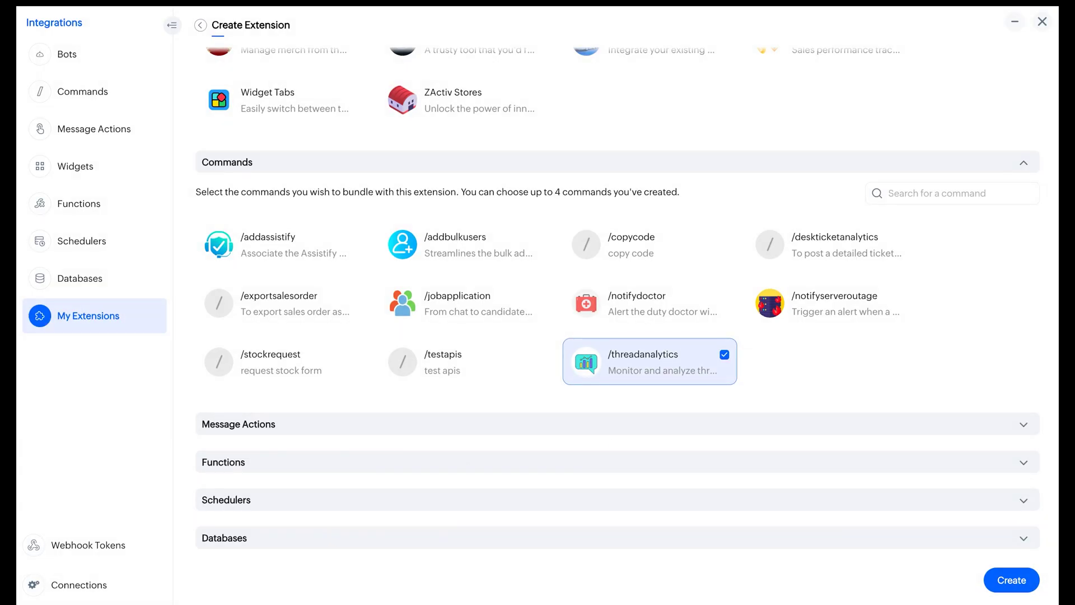
Bundle collectUserData, stock request form and employeeAttendance functions plus the Weekly Prospect Report scheduler
left_click(468, 464)
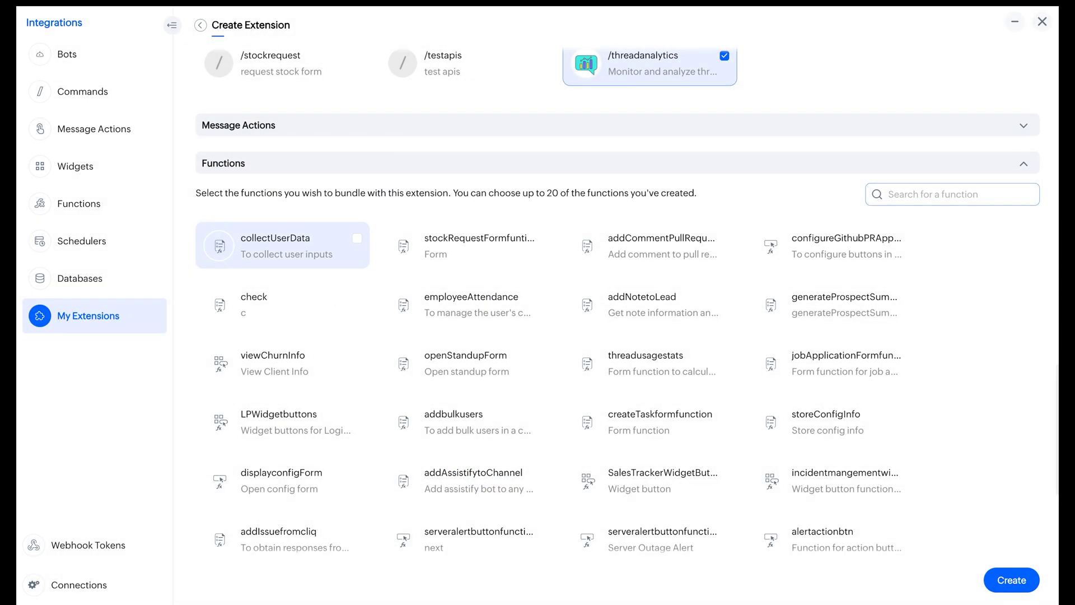
left_click(283, 245)
left_click(467, 245)
left_click(465, 298)
scroll(465, 300, "down", 4)
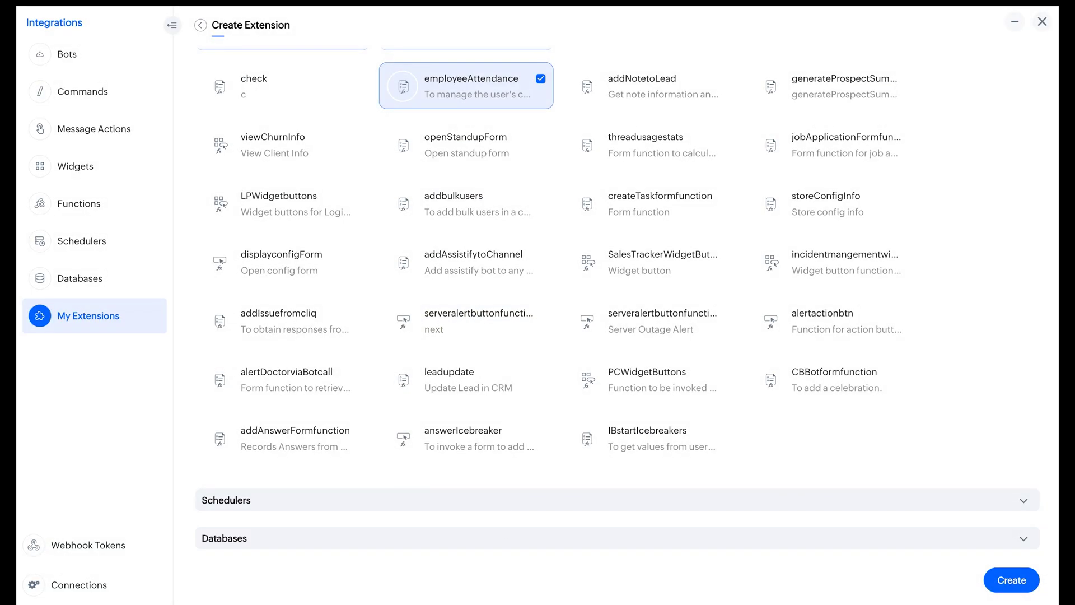
left_click(494, 499)
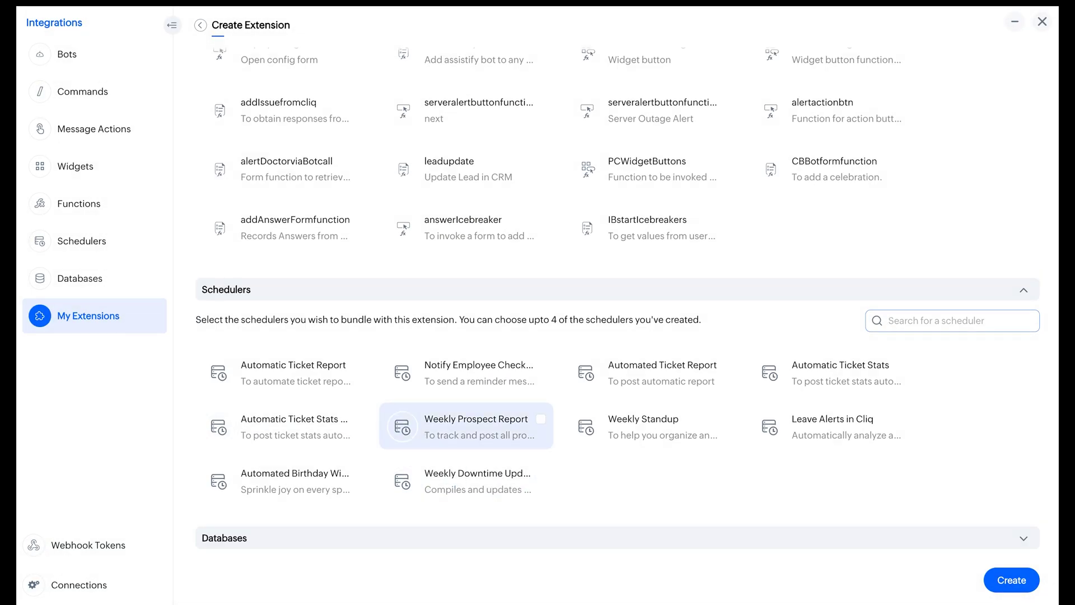
left_click(481, 428)
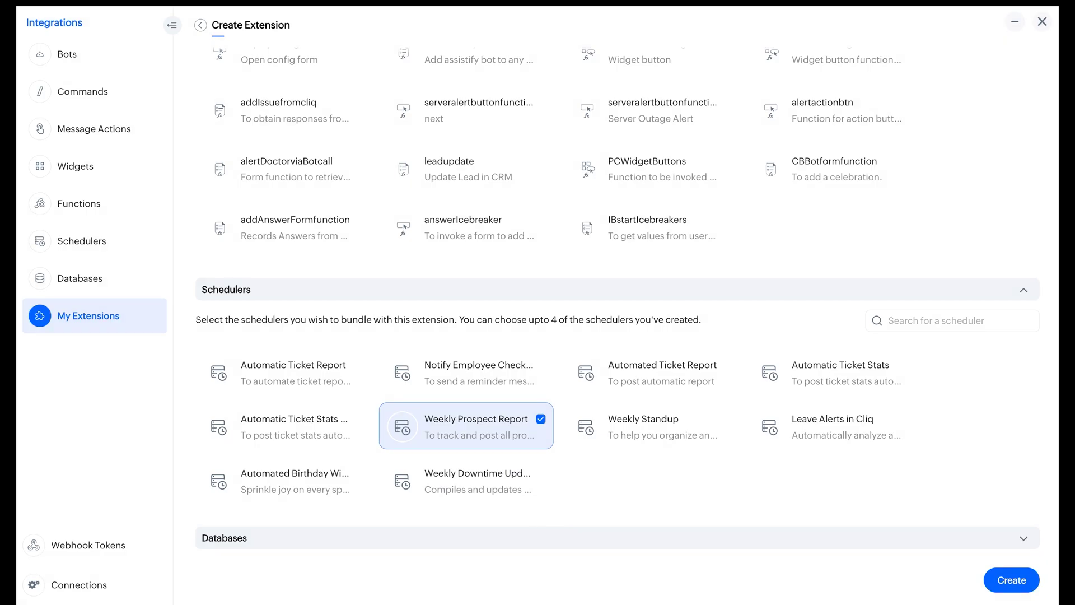
left_click(567, 537)
scroll(573, 489, "down", 2)
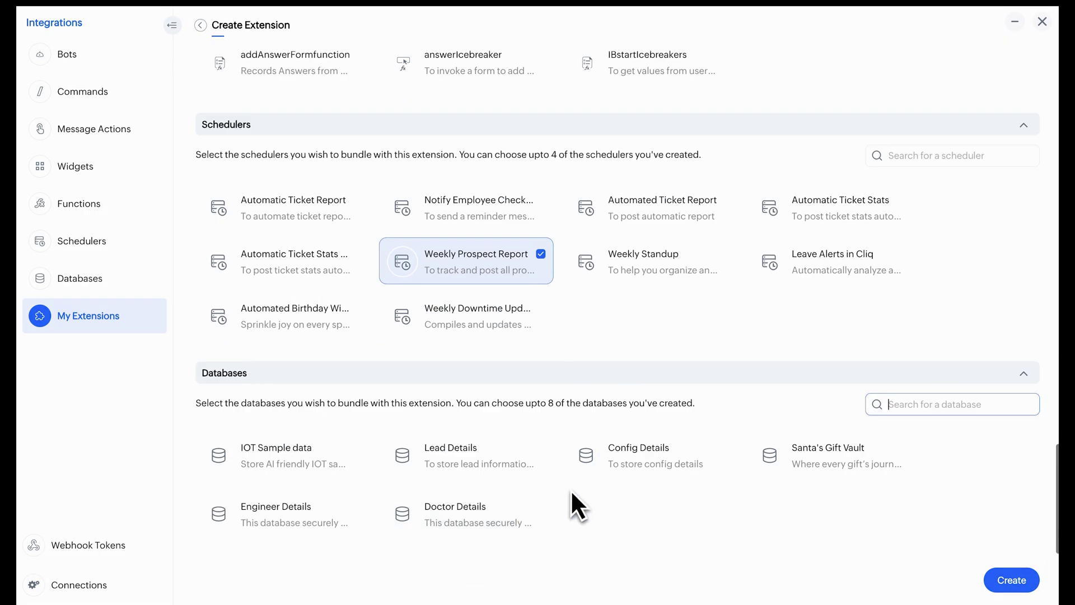
scroll(781, 445, "up", 15)
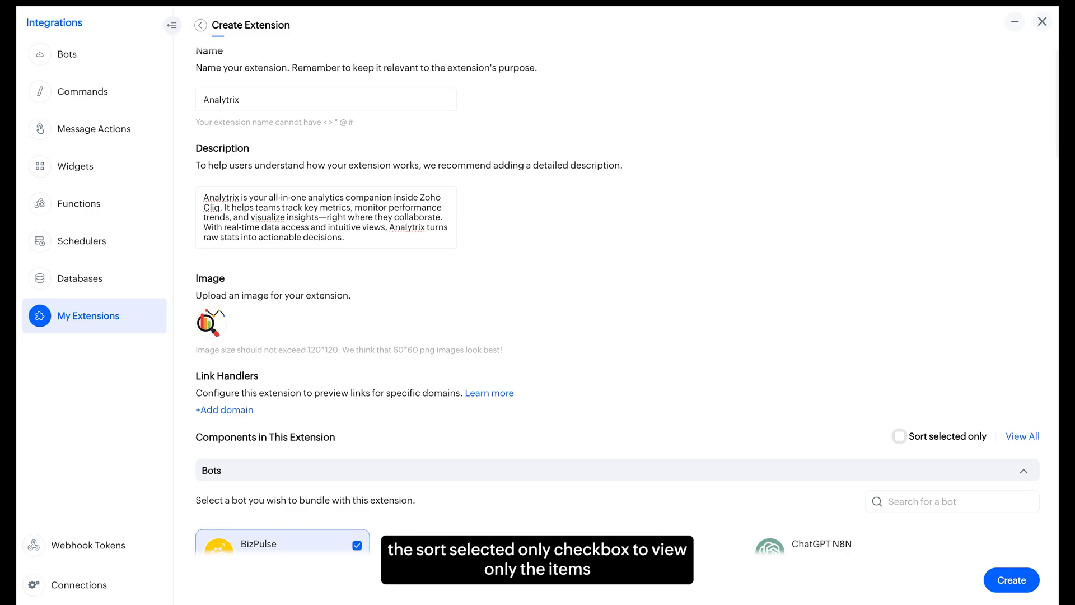
Filter the component list to selected items only and scroll through the chosen selections
left_click(899, 437)
scroll(686, 393, "down", 5)
scroll(686, 393, "down", 4)
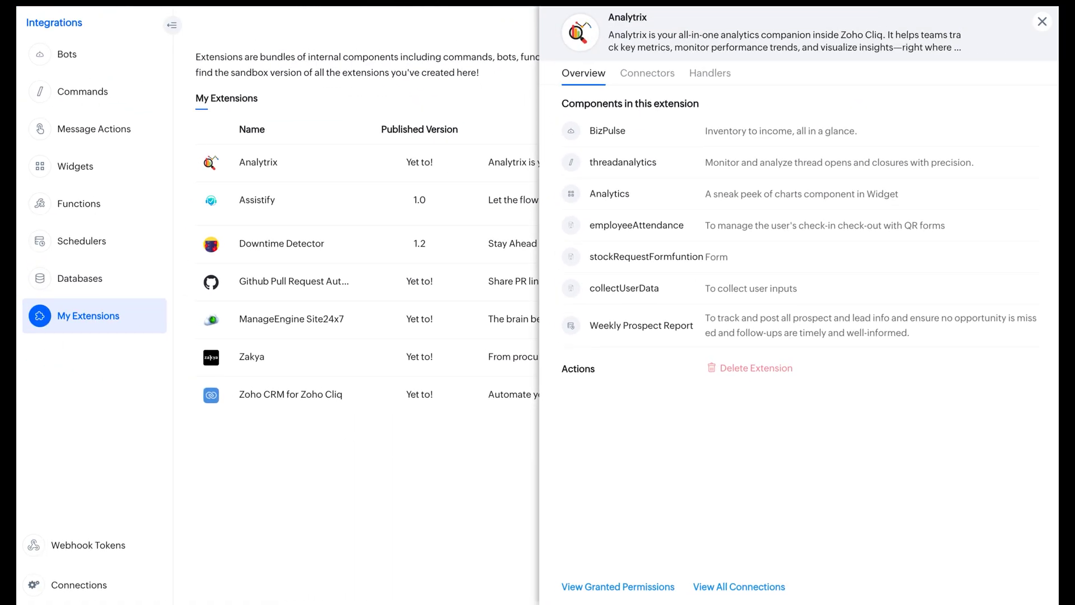
Check Analytrix's Connectors tab for app key and webhook endpoints, then browse its Handlers list
left_click(647, 73)
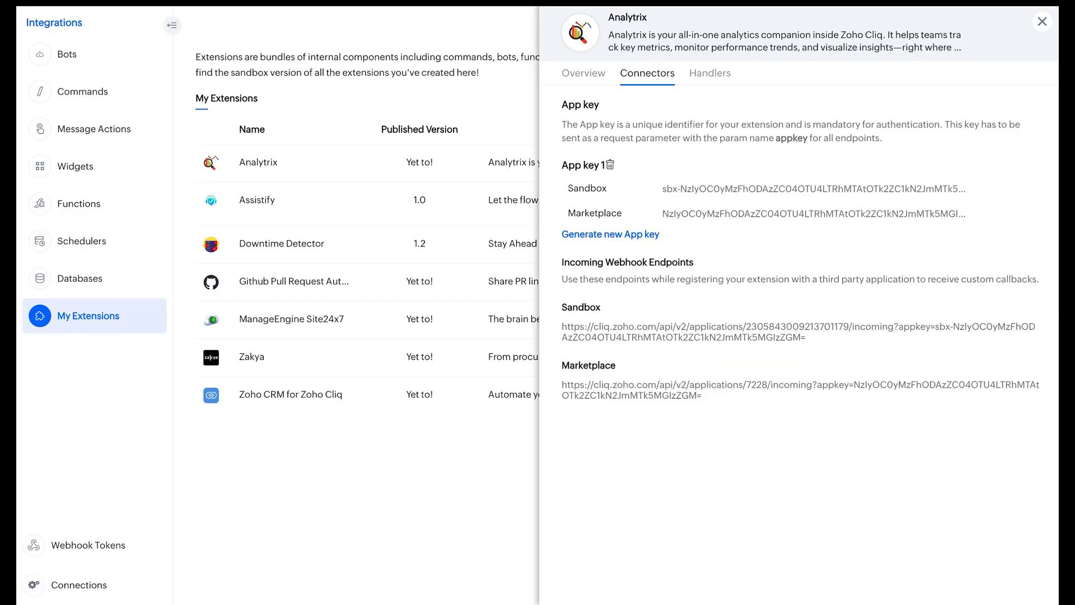
left_click(718, 73)
scroll(716, 256, "down", 2)
scroll(717, 257, "up", 2)
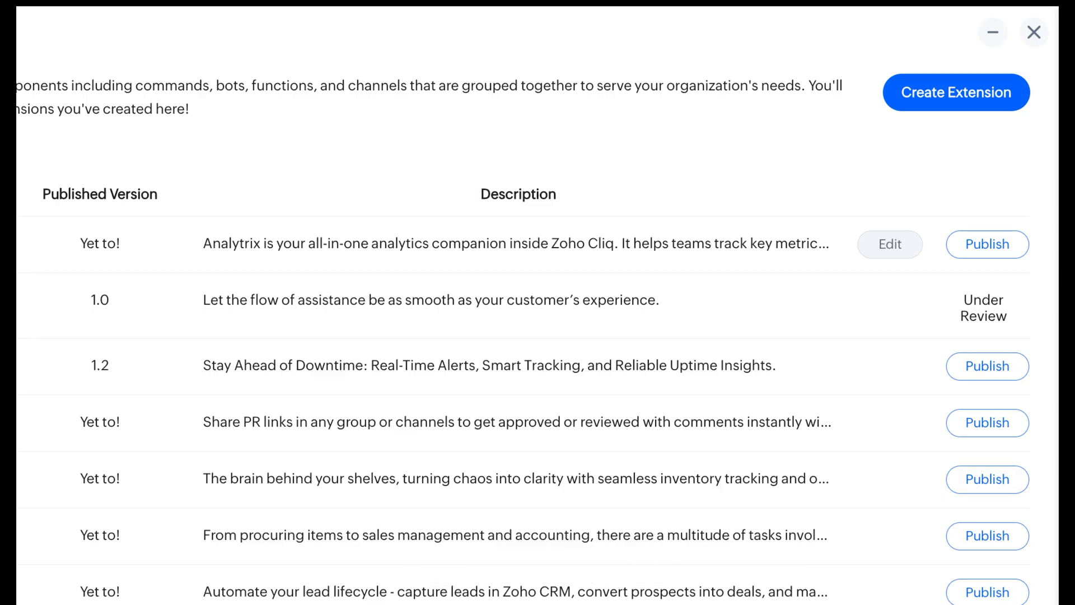
Edit Analytrix, expand Commands, Widgets and Functions, and bundle the addNotetoLead function
left_click(951, 165)
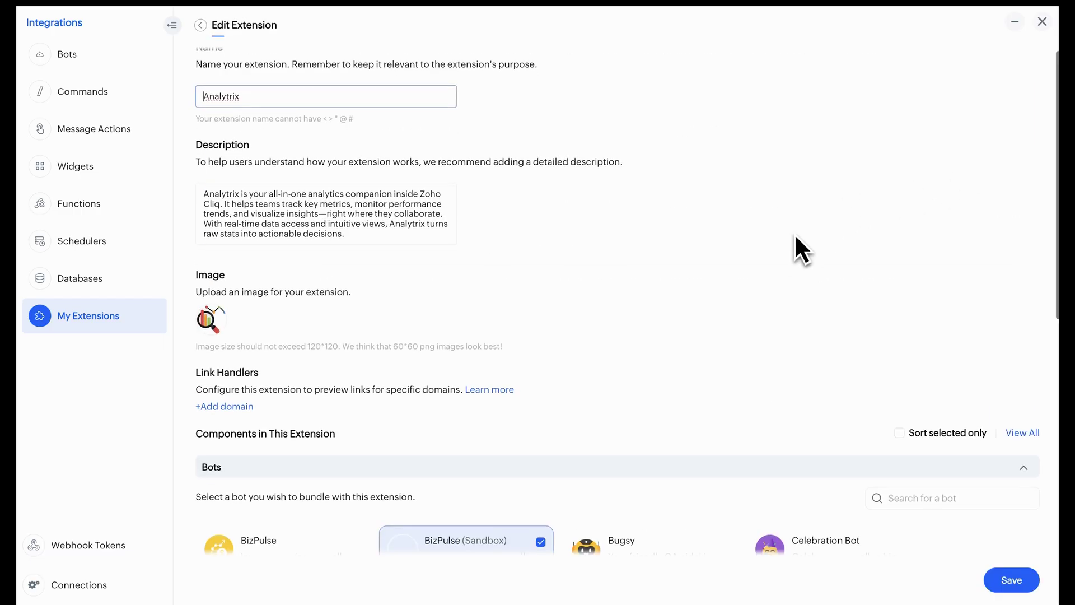
scroll(796, 237, "down", 4)
scroll(795, 236, "down", 4)
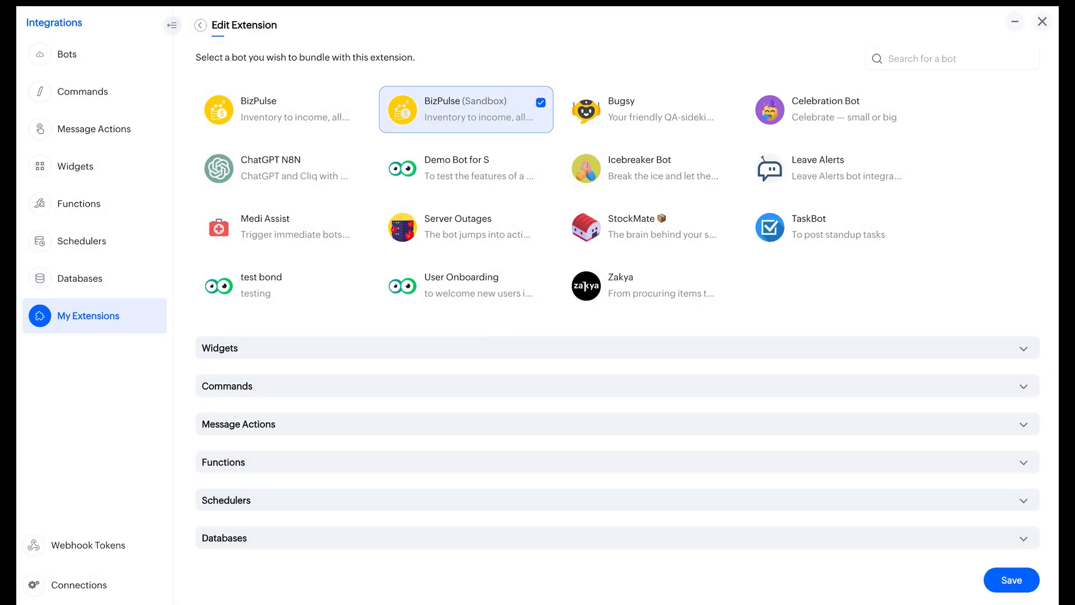
left_click(227, 386)
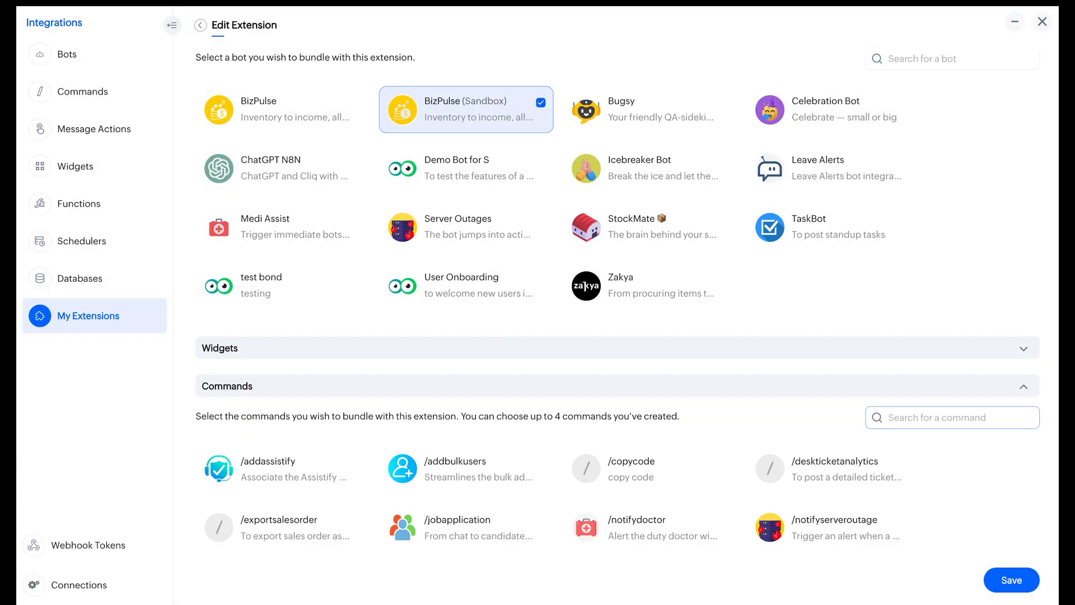
left_click(408, 353)
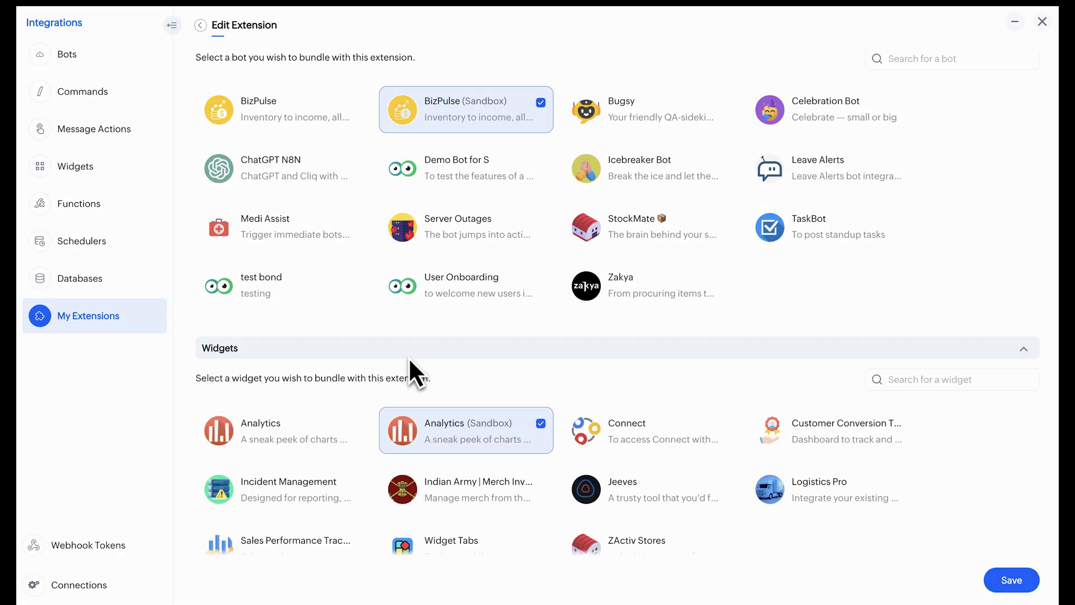
scroll(577, 414, "down", 6)
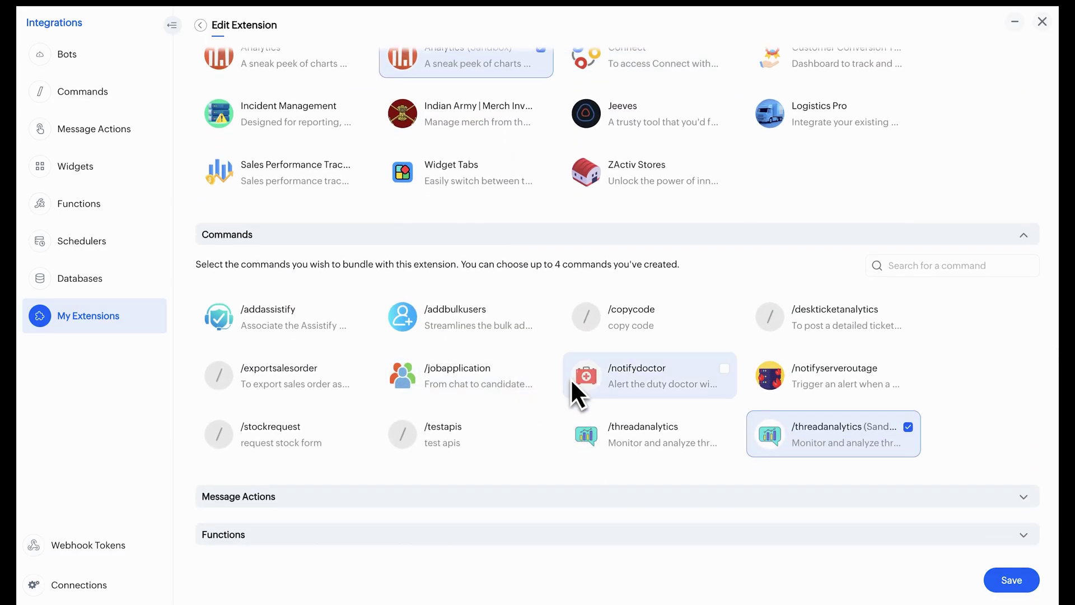
scroll(579, 403, "down", 2)
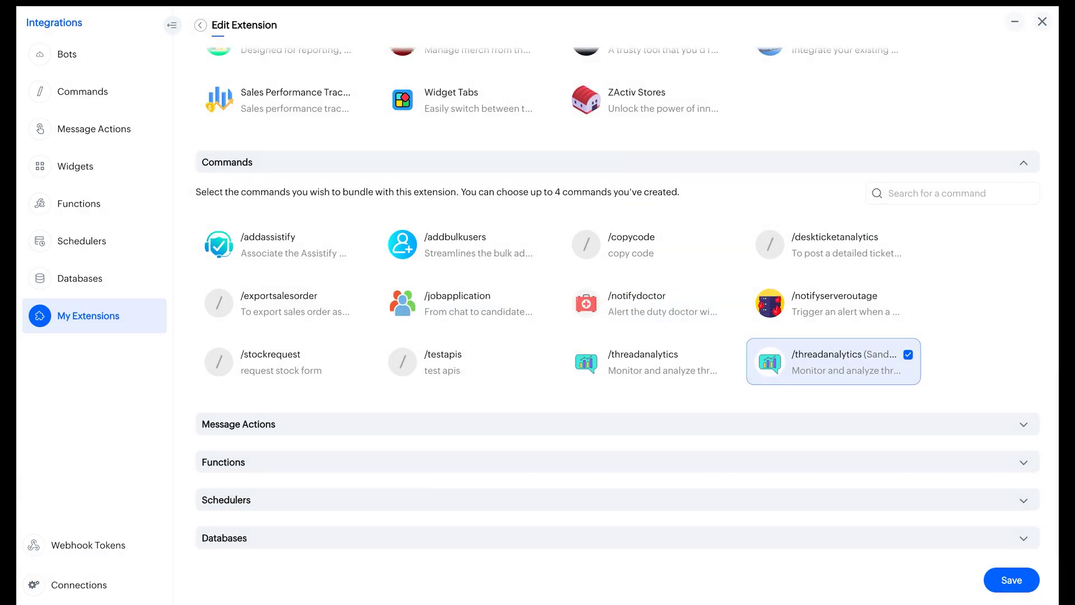
left_click(560, 462)
scroll(649, 353, "down", 5)
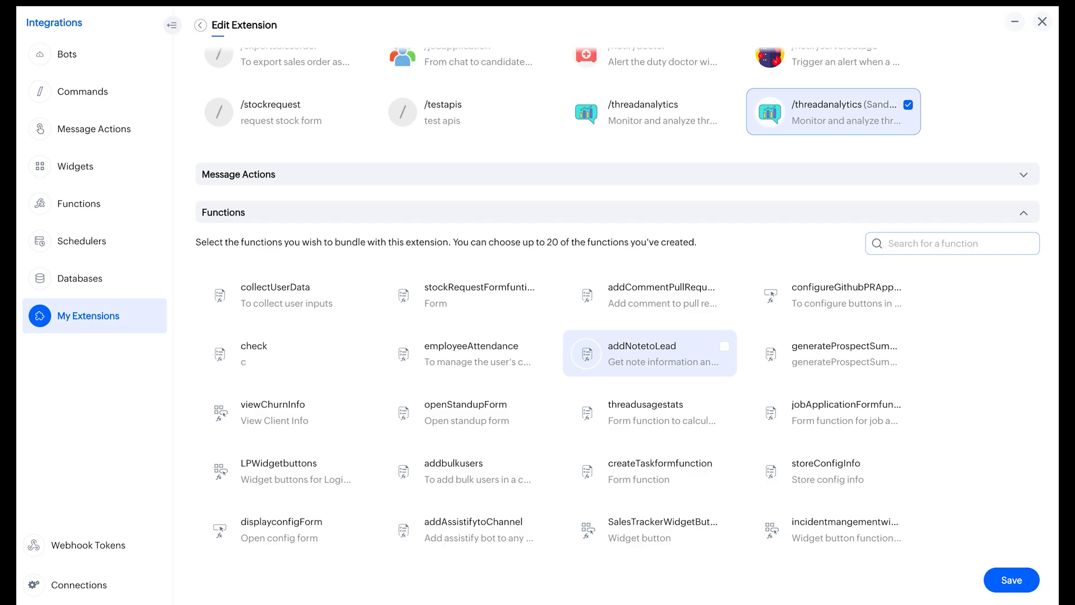
left_click(724, 346)
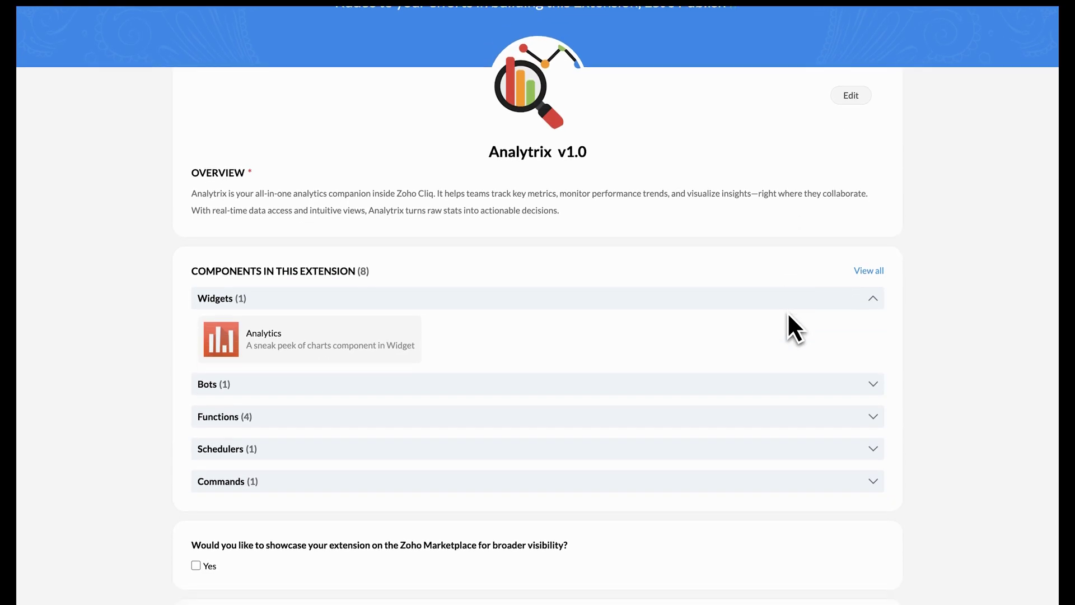
Scroll the Analytrix v1.0 publish page to review its eight bundled components
scroll(787, 311, "down", 1)
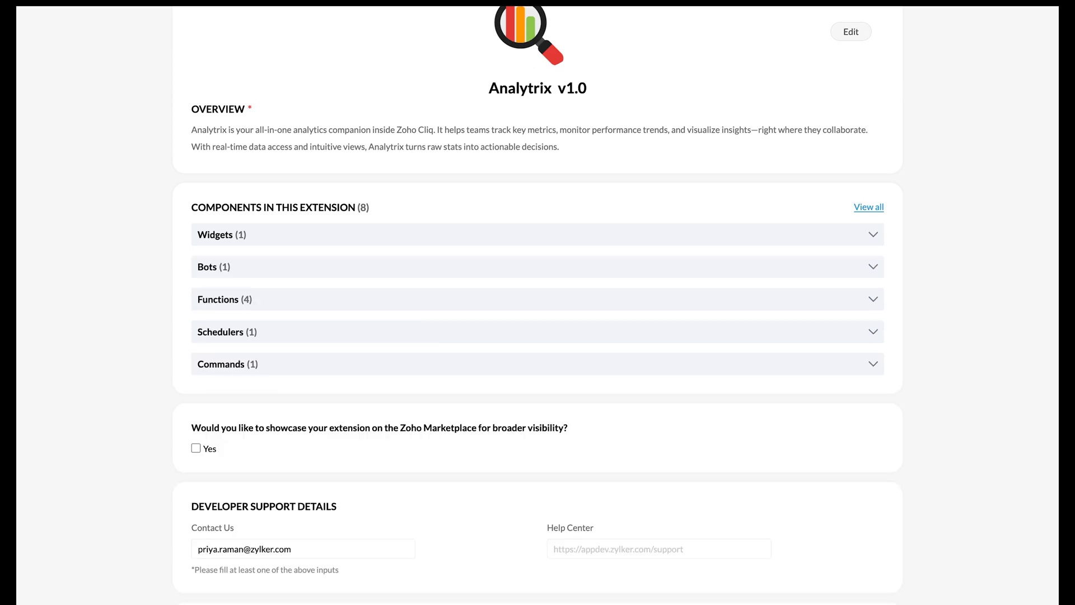
Expand every Analytrix bundled component group and scroll down to the deployment centres and terms
left_click(862, 207)
scroll(801, 282, "down", 9)
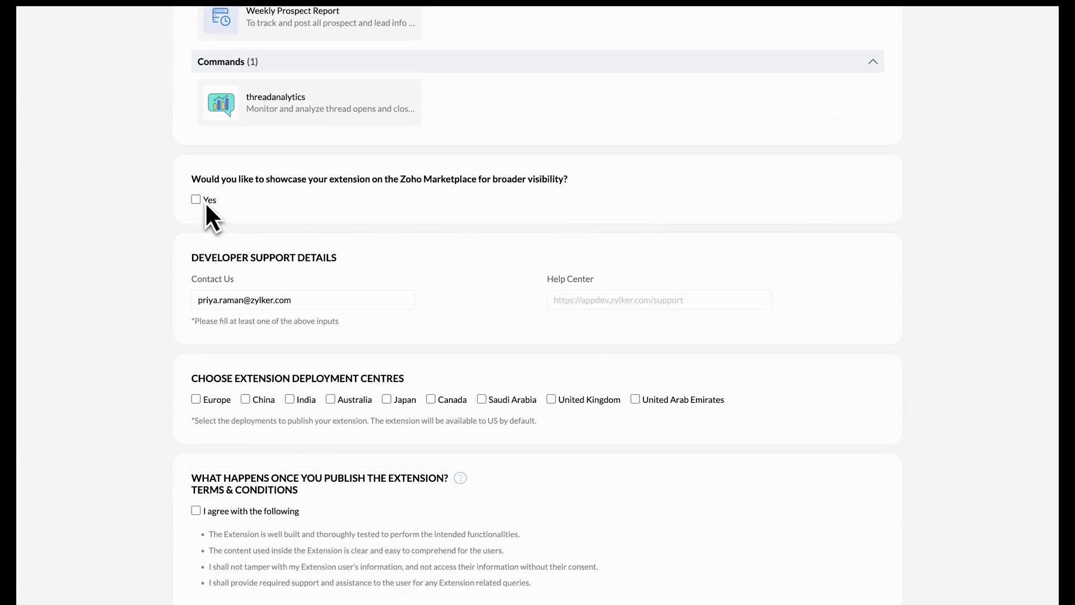
scroll(286, 288, "down", 2)
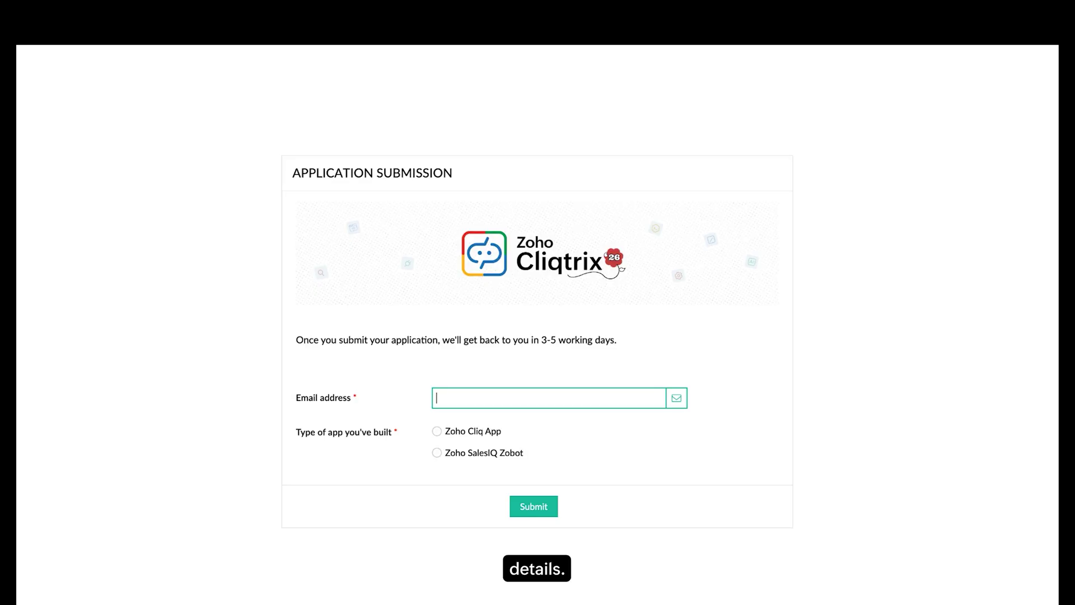
Fill in the registration e-mail from the saved suggestion and choose Zoho Cliq App as app type
key("Down")
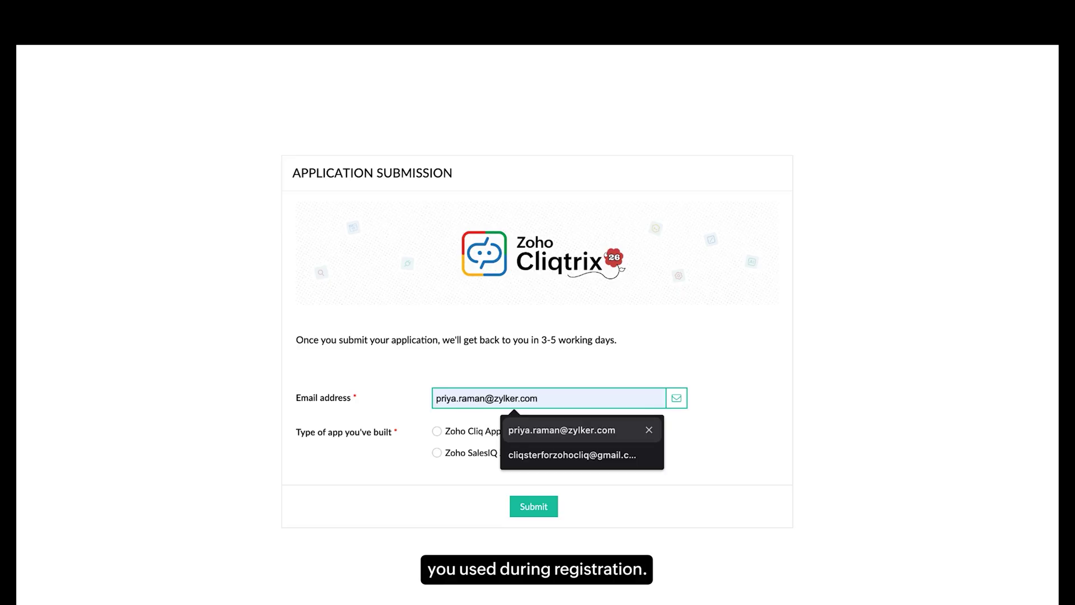
key("Return")
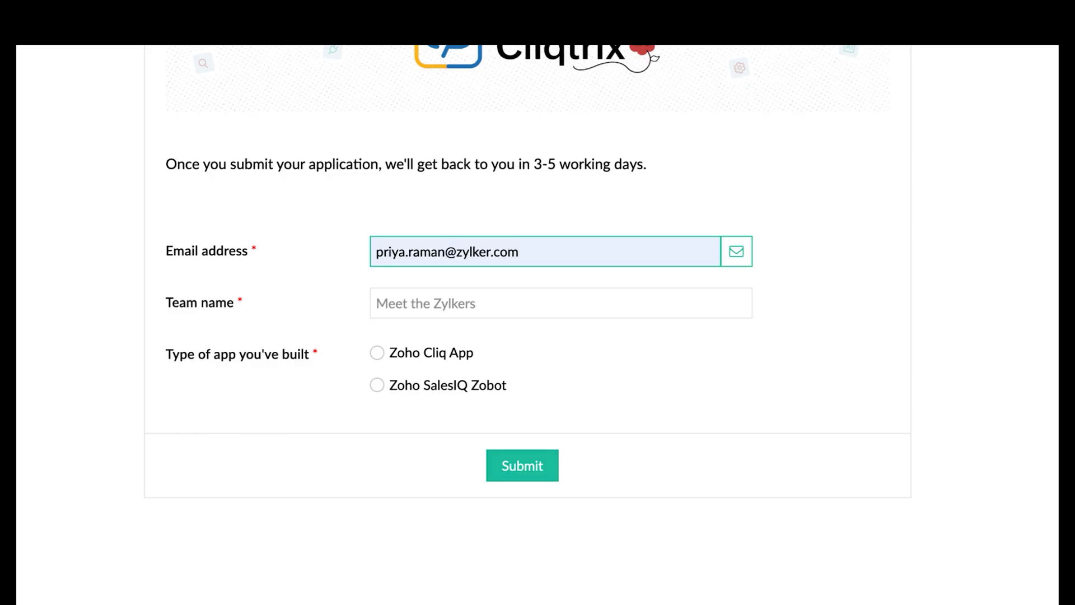
left_click(488, 385)
scroll(512, 465, "down", 1)
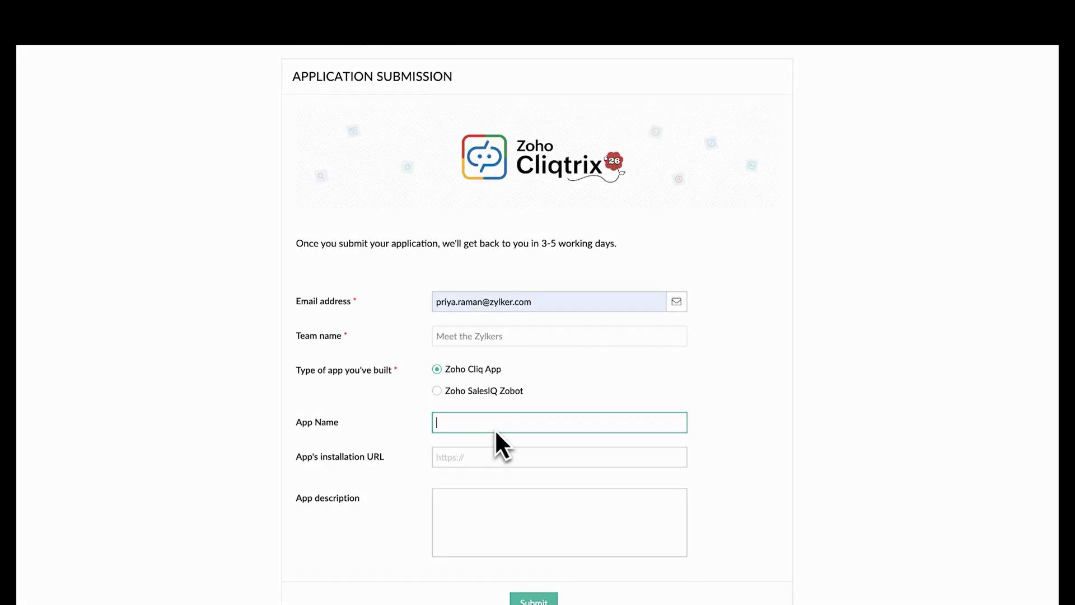
Enter App Name 'Analytrix', the suggested cliq.zoho.com installation URL, and the analytics-companion description
type("Analytrix")
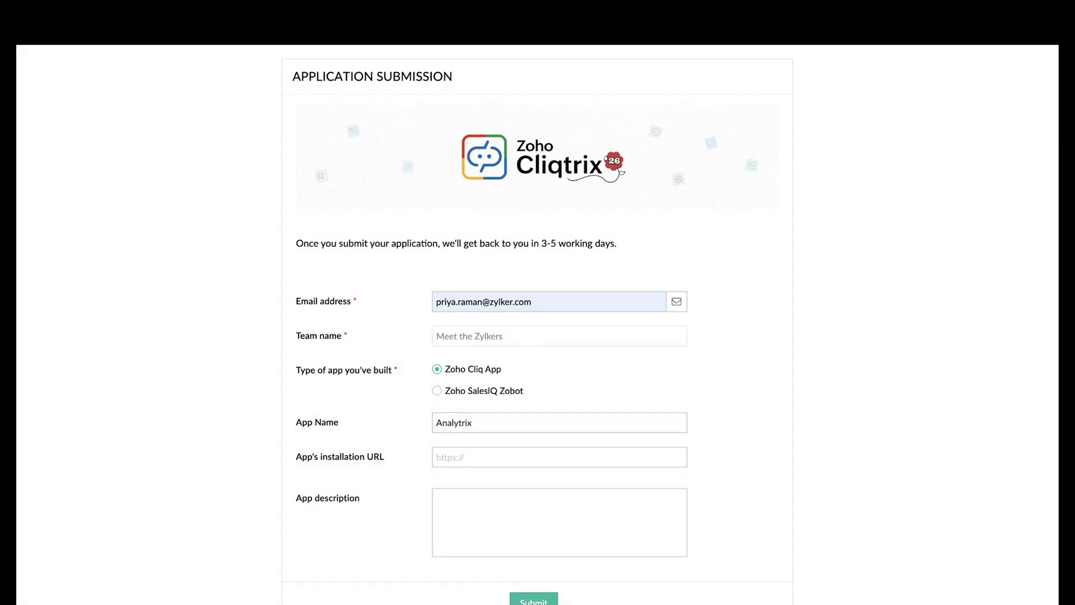
left_click(448, 457)
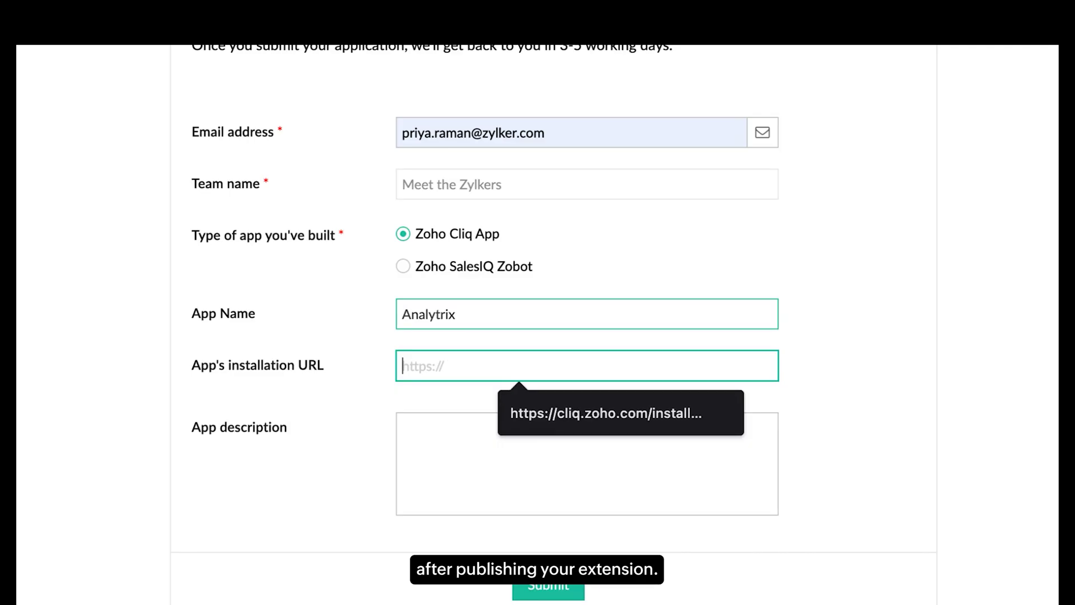
left_click(515, 474)
left_click(529, 501)
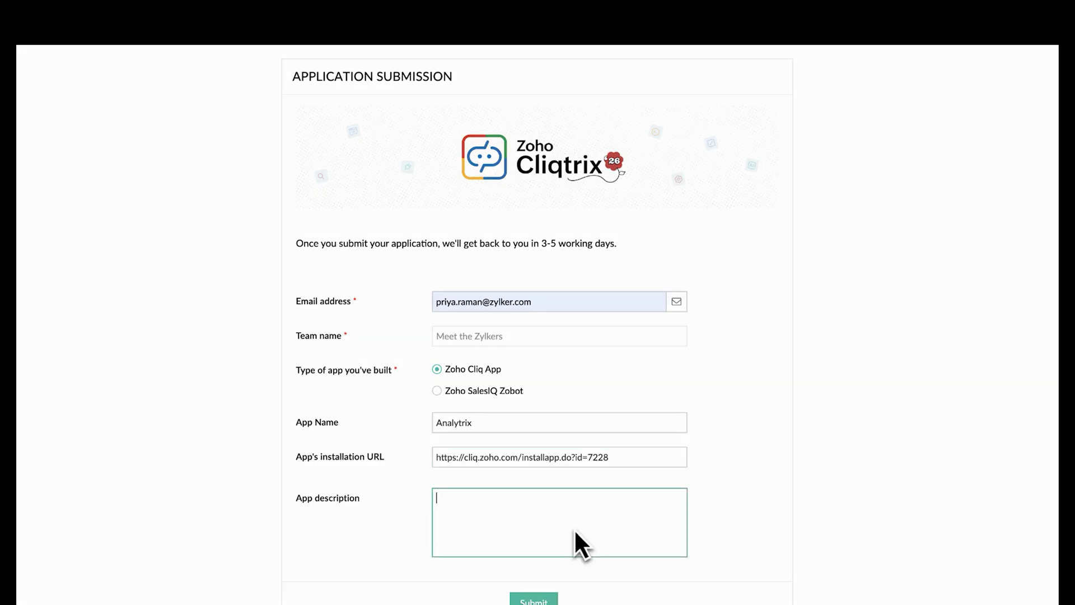
type("Analytrix is your all-in-one analytics companion inside Zoho Cliq. It helps teams track key metrics, monitor performance trends, and visualize insights—right where they collaborate. With real-time data access and intuitive views, Analytrix turns raw stats into actionable decisions.")
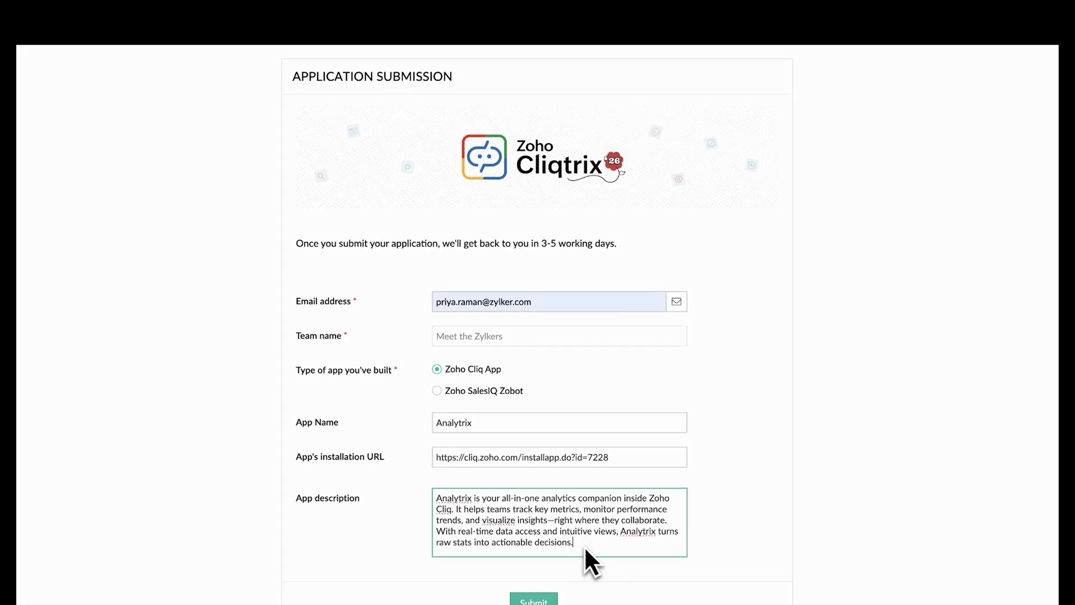